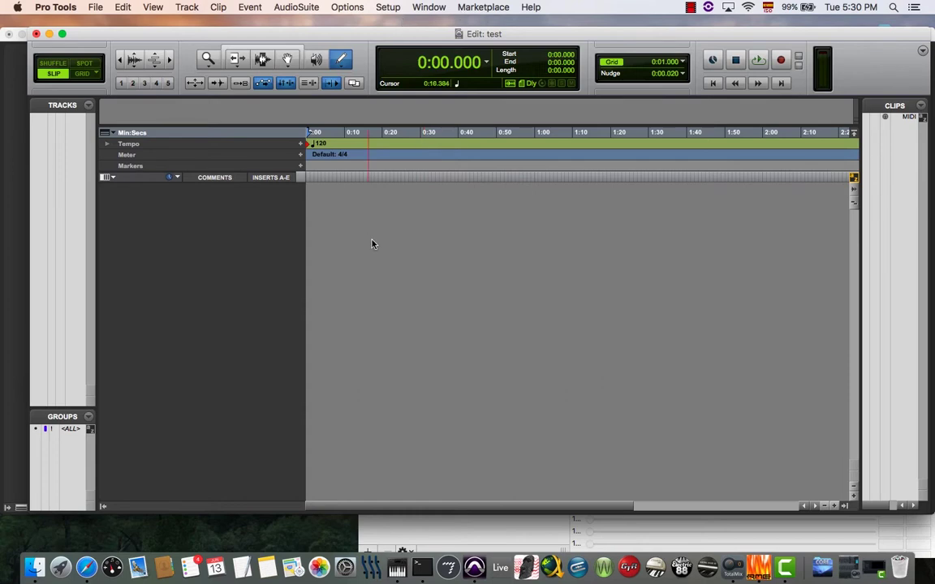
Step: Create a new mono Instrument Track, which appears as Inst 1 in Ticks timebase
{"action": "key", "text": "super+shift+n"}
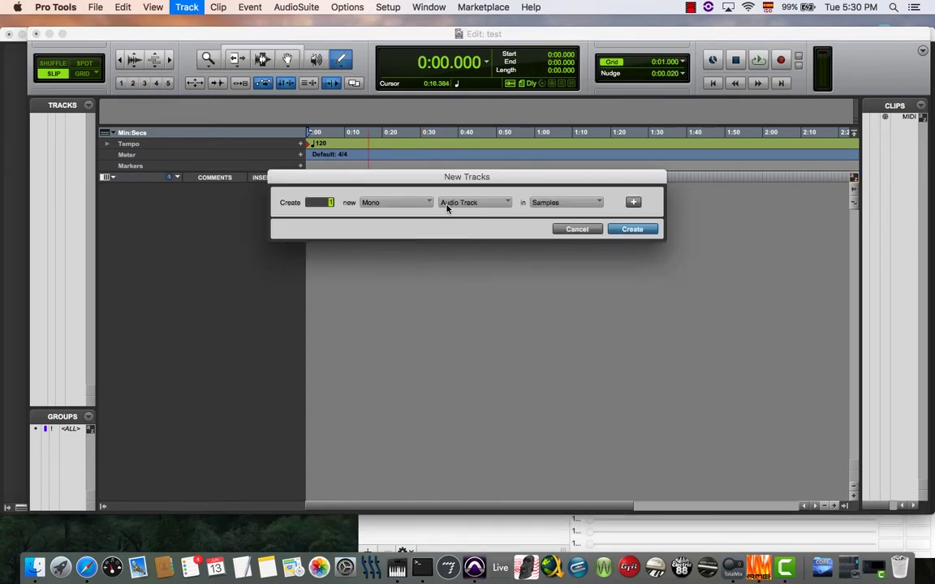
{"action": "left_click", "coordinate": [460, 202]}
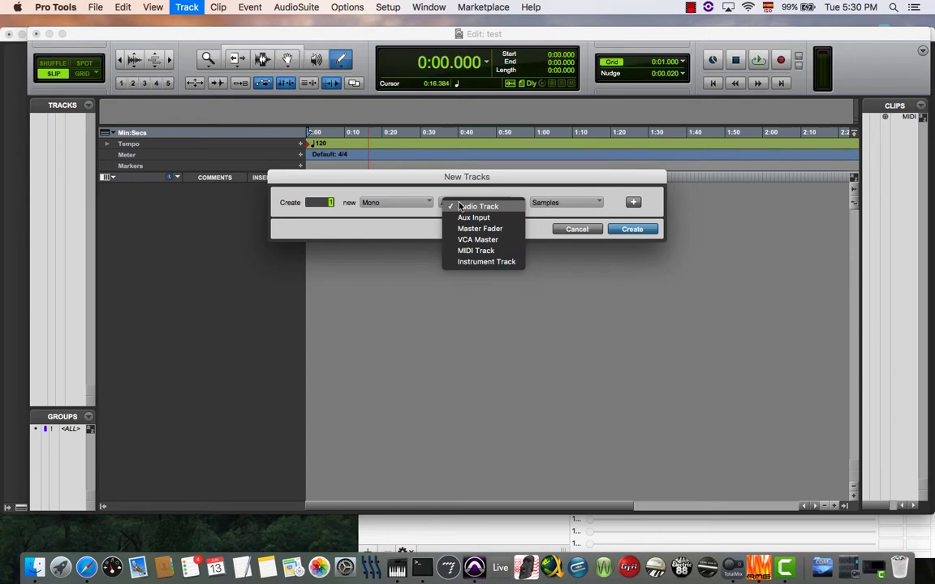
{"action": "left_click", "coordinate": [468, 264]}
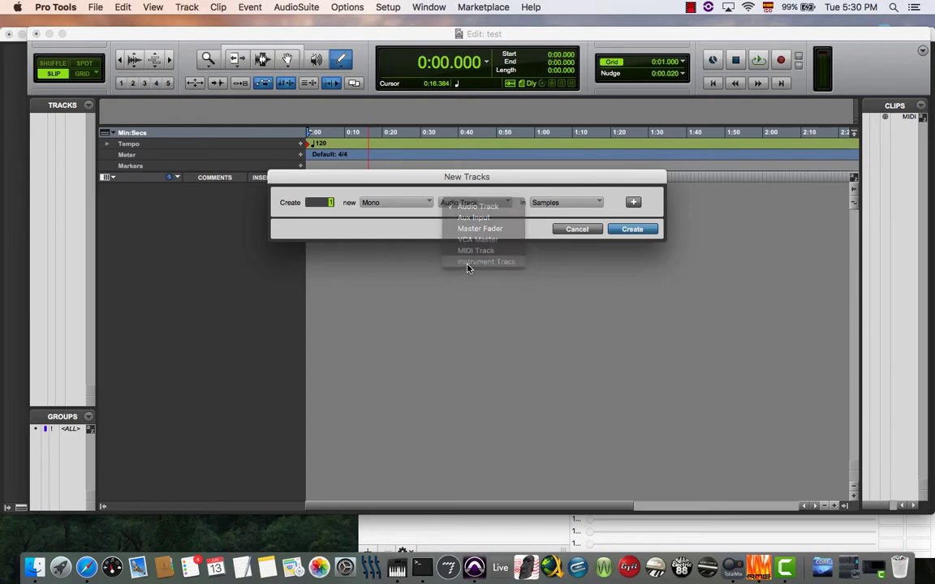
{"action": "left_click", "coordinate": [632, 229]}
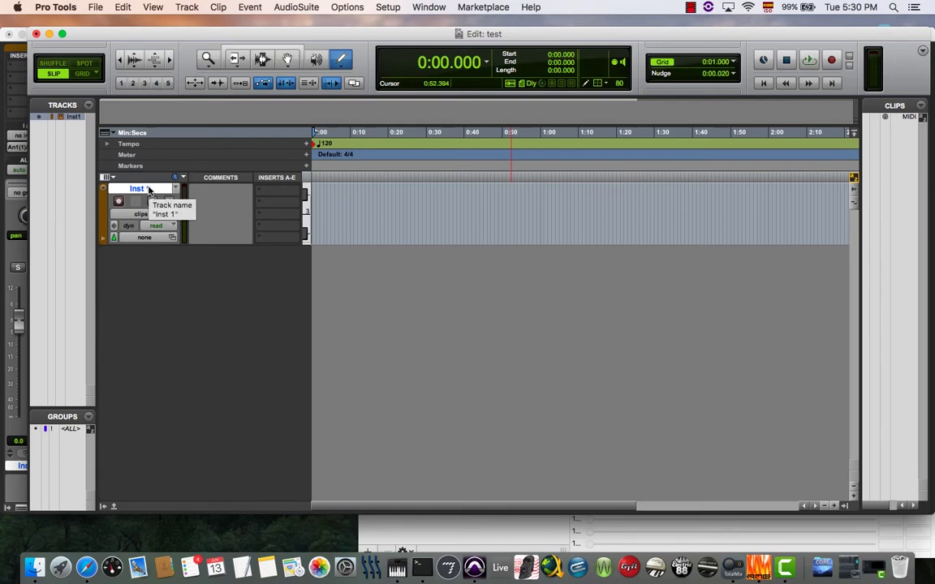
Step: In the Mix window, set Inst 1's input to Analog 3 (Mono), then return to the Edit window
{"action": "key", "text": "super+equal"}
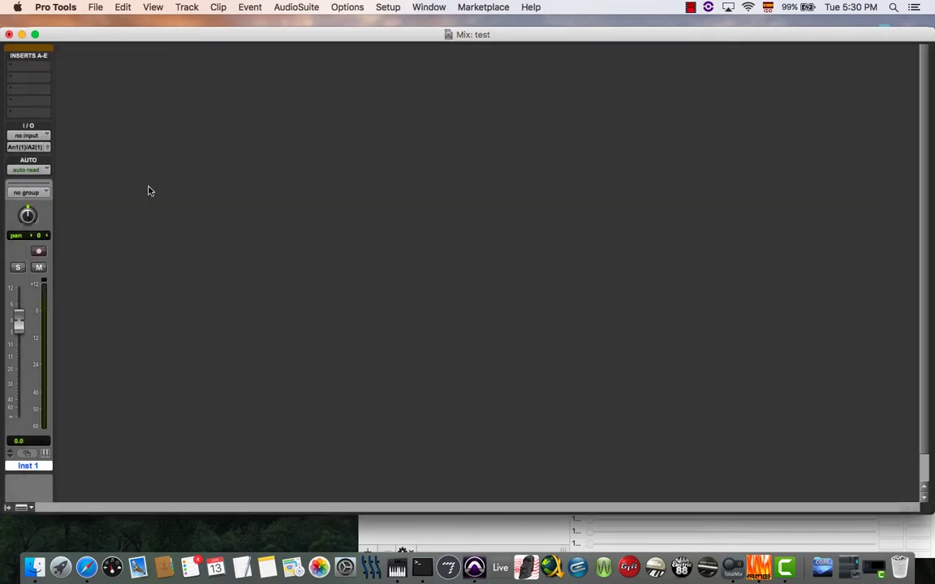
{"action": "left_click", "coordinate": [35, 135]}
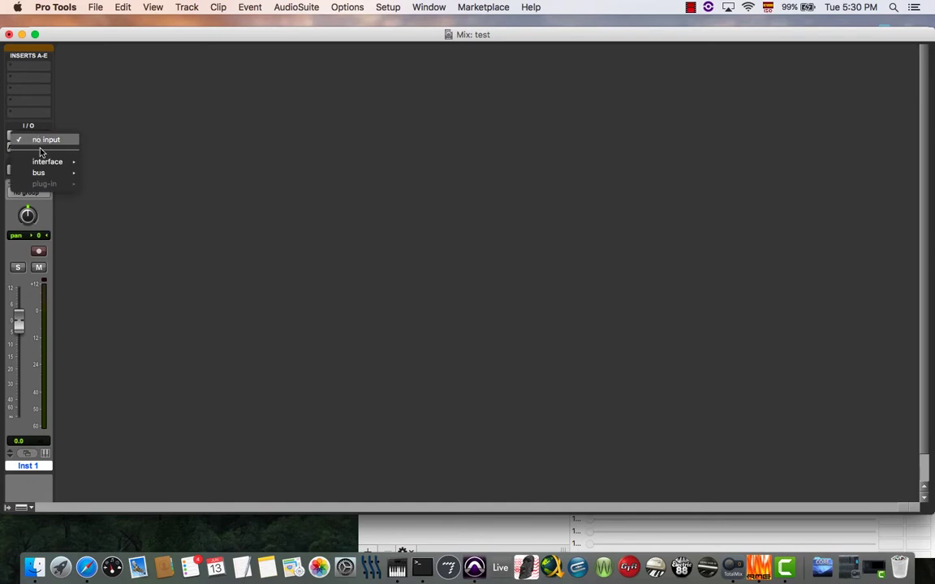
{"action": "mouse_move", "coordinate": [45, 163]}
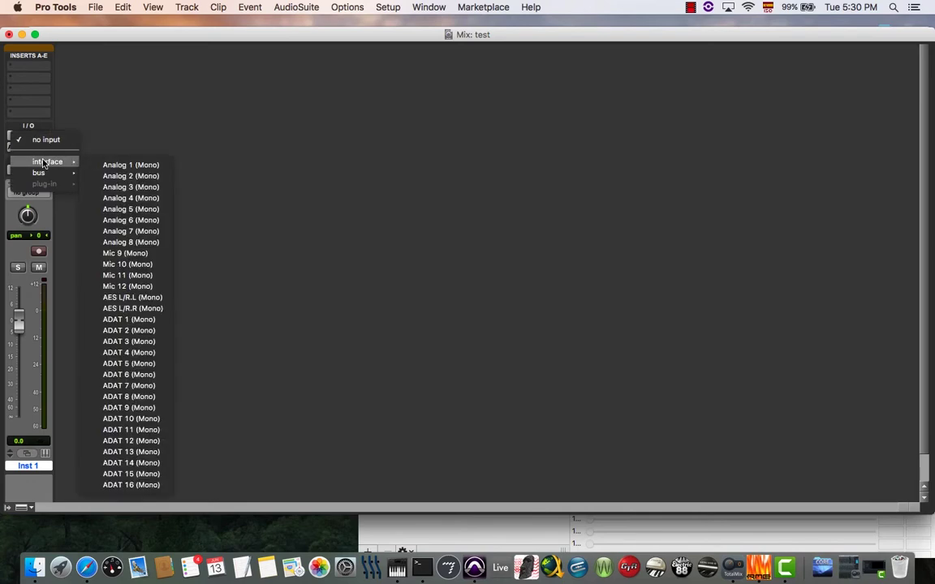
{"action": "left_click", "coordinate": [135, 189]}
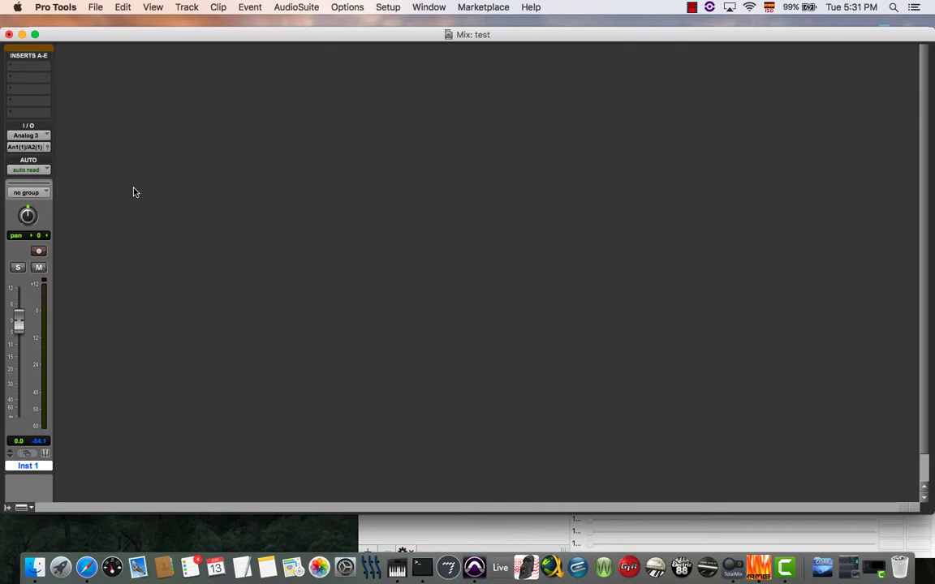
{"action": "key", "text": "super+equal"}
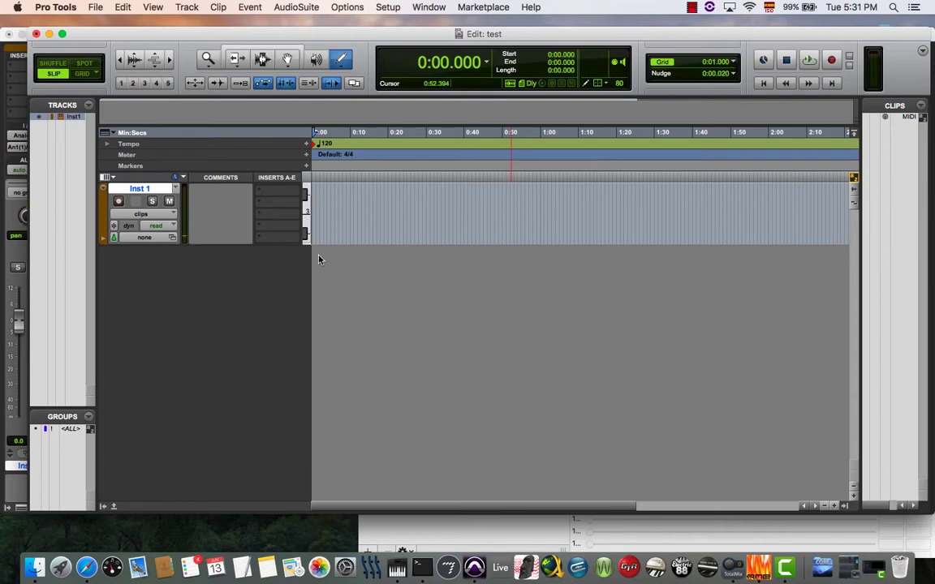
Step: Insert the Sub 37 Editor (mono) plug-in in Inst 1's slot A, then close its window
{"action": "left_click", "coordinate": [277, 195]}
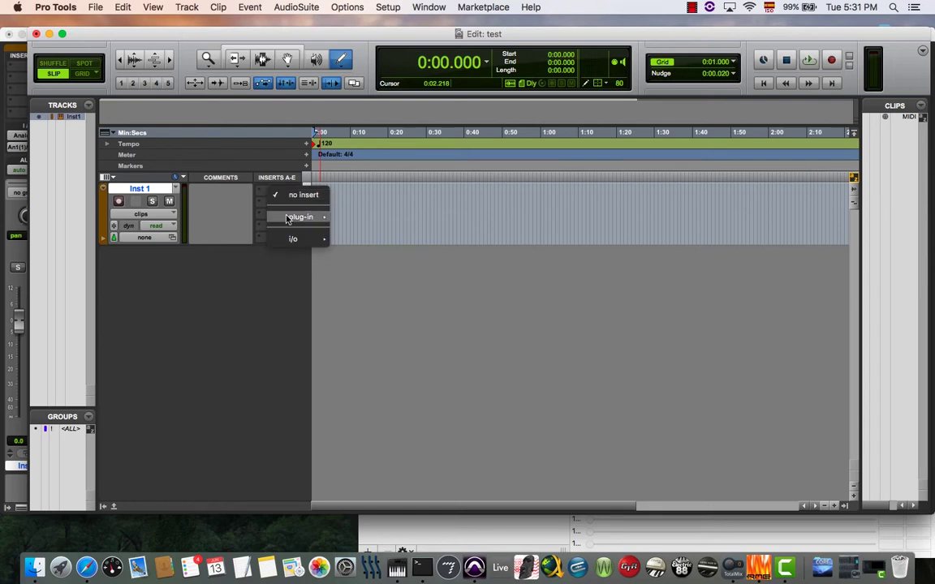
{"action": "mouse_move", "coordinate": [302, 217]}
{"action": "mouse_move", "coordinate": [373, 358]}
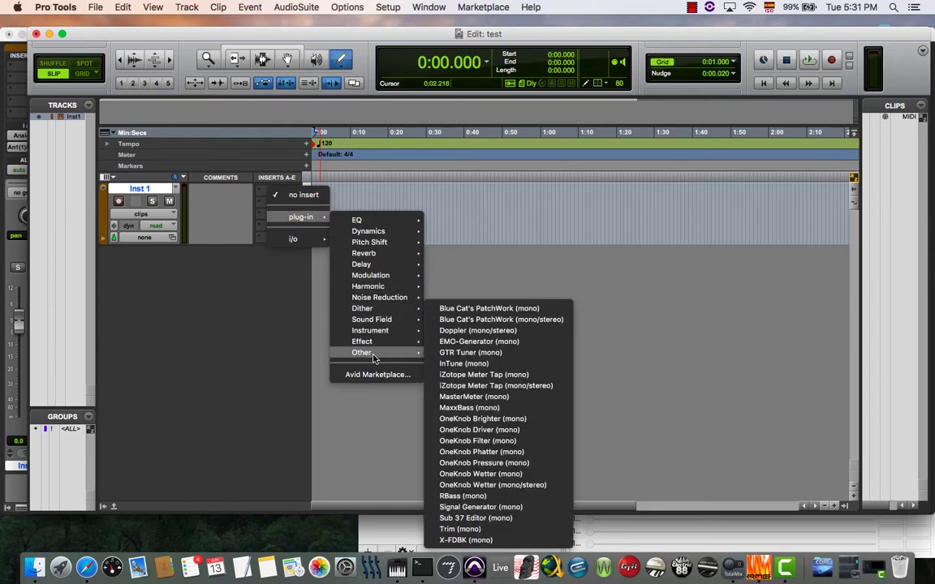
{"action": "left_click", "coordinate": [509, 519]}
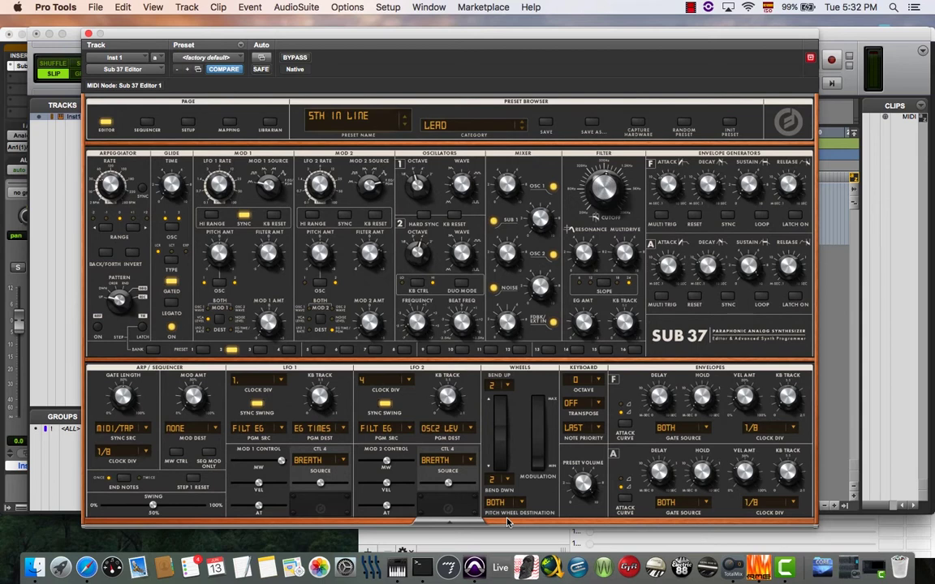
{"action": "left_click", "coordinate": [88, 35]}
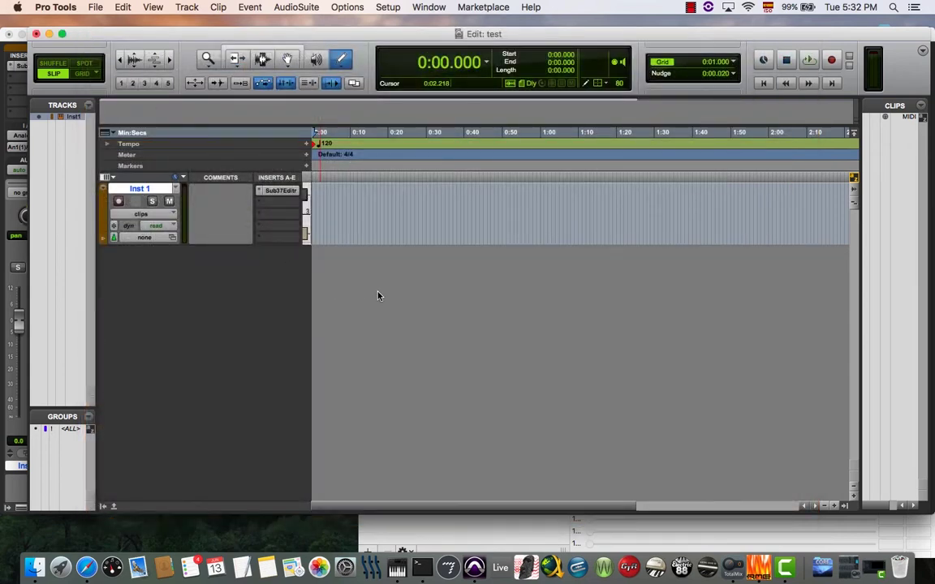
Step: Create a new MIDI Track, MIDI 1, below Inst 1 in Ticks timebase
{"action": "key", "text": "super+shift+n"}
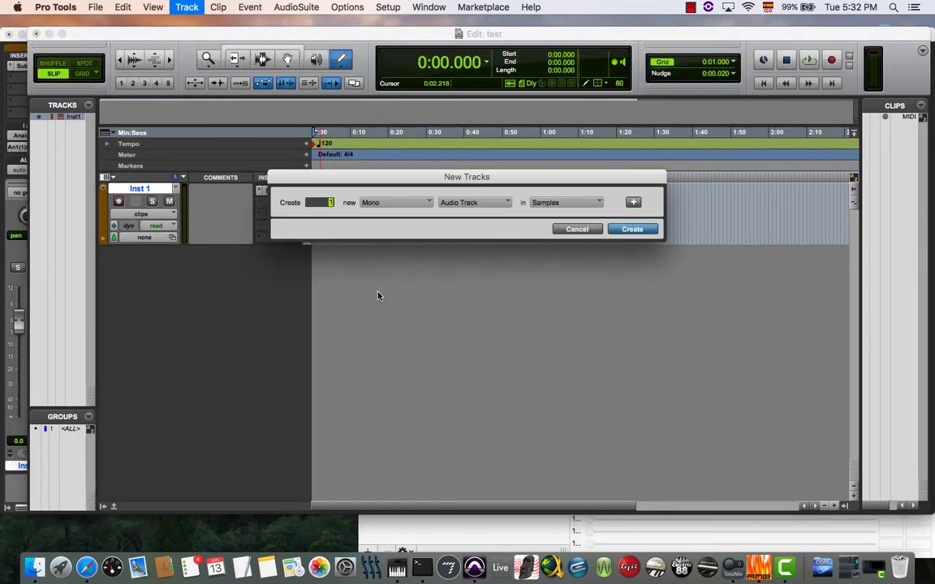
{"action": "left_click", "coordinate": [475, 205]}
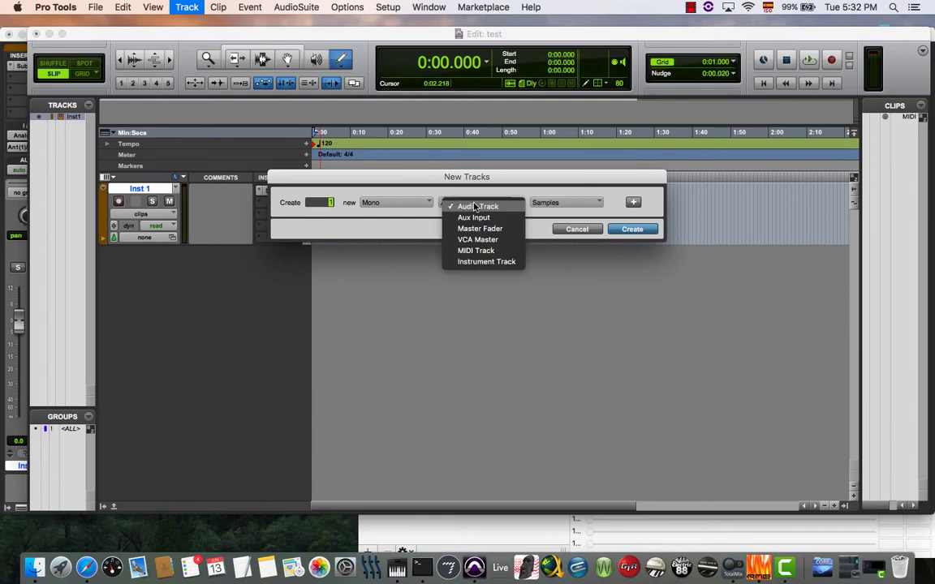
{"action": "left_click", "coordinate": [476, 252]}
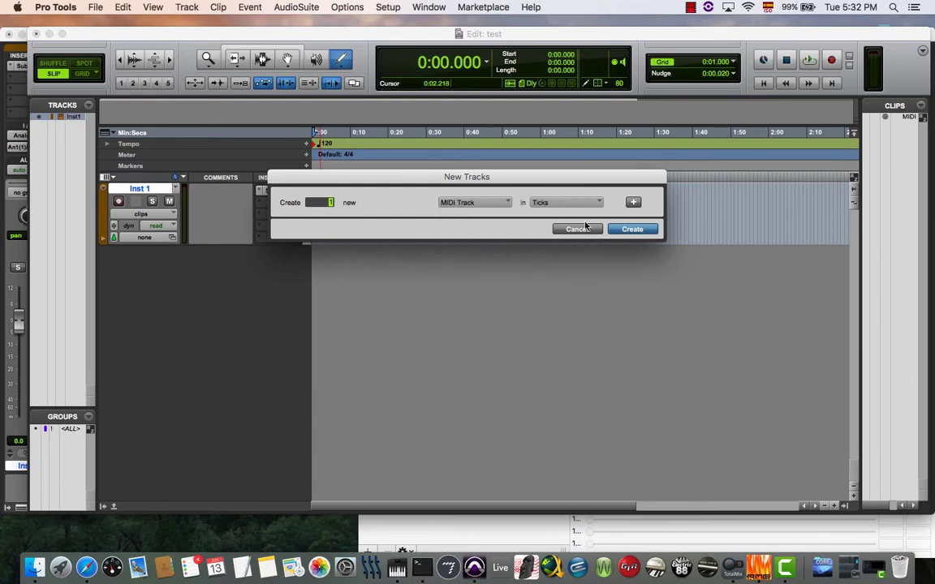
{"action": "left_click", "coordinate": [638, 231]}
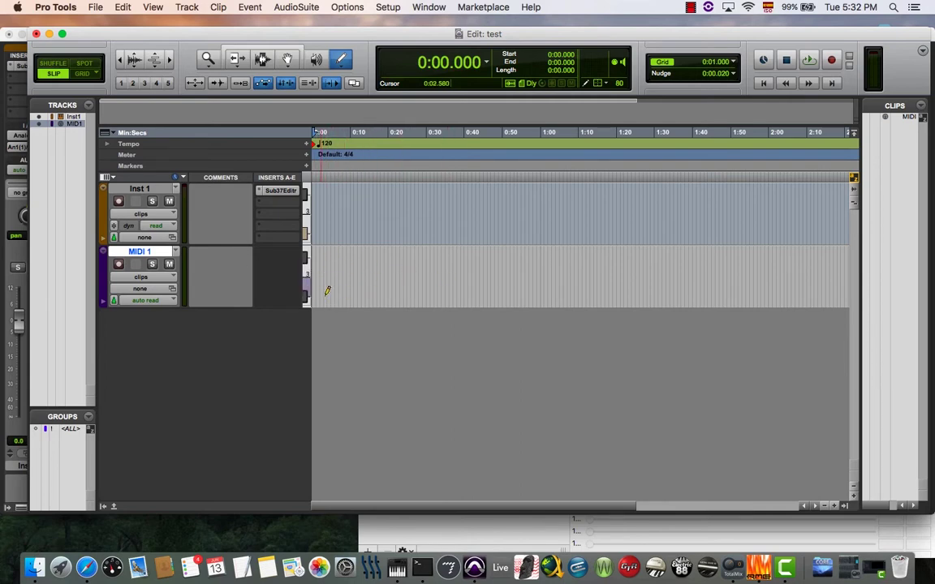
Step: Switch MIDI 1 to notes view, pencil in a short rising note run, and reopen the Sub 37 Editor
{"action": "left_click", "coordinate": [164, 279]}
{"action": "left_click", "coordinate": [166, 289]}
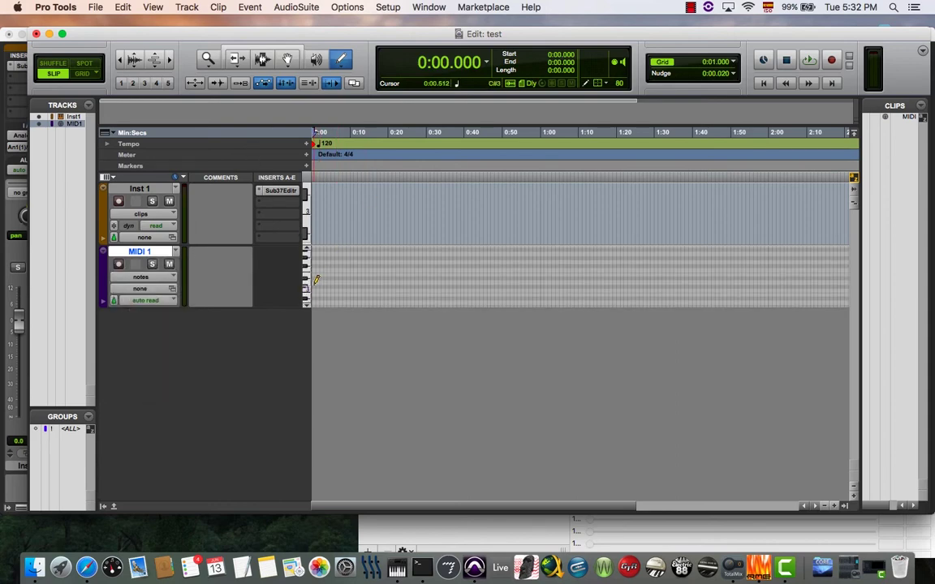
{"action": "left_click_drag", "start_coordinate": [317, 282], "coordinate": [383, 266]}
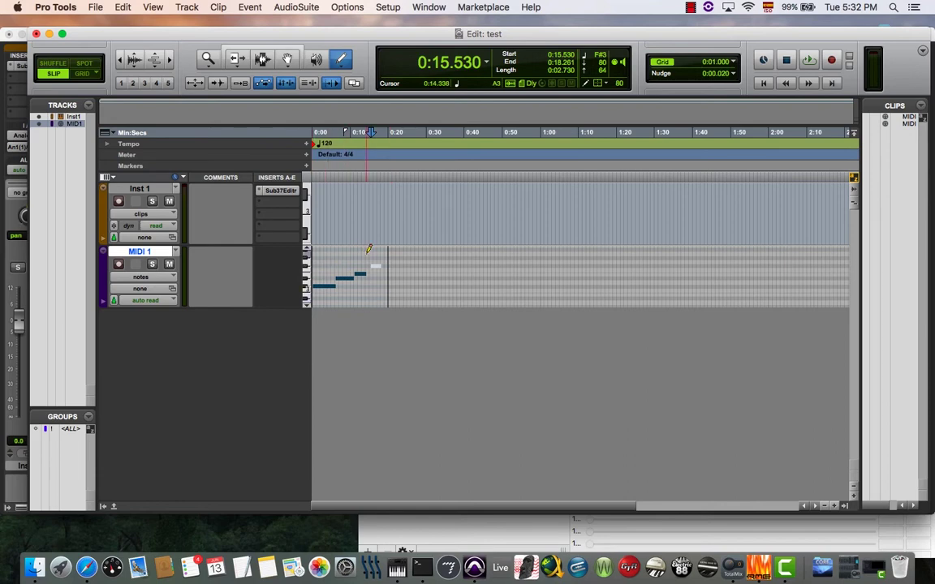
{"action": "left_click", "coordinate": [280, 191]}
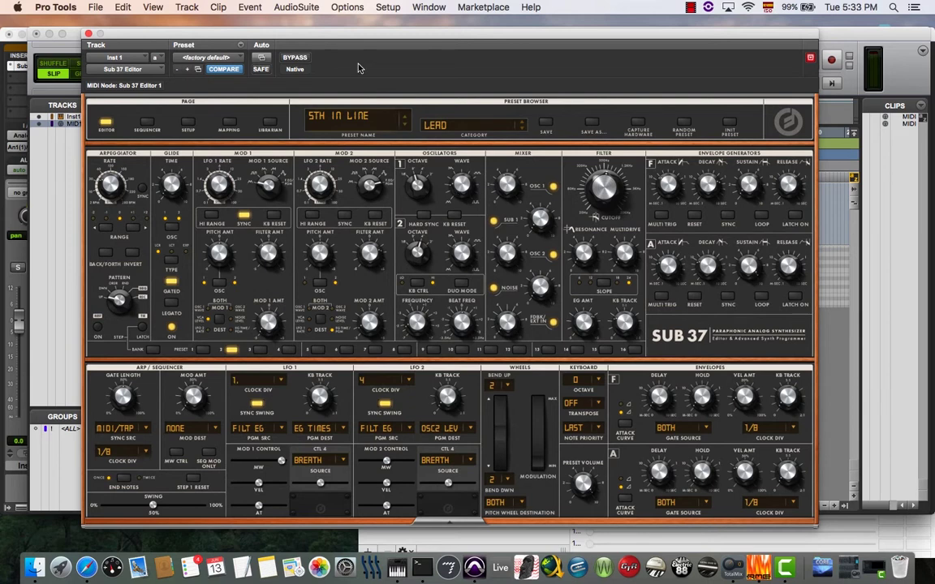
Step: Add Filter Cutoff to the Sub 37's automatable parameters, then close the plug-in window
{"action": "left_click", "coordinate": [261, 70]}
{"action": "left_click", "coordinate": [262, 59]}
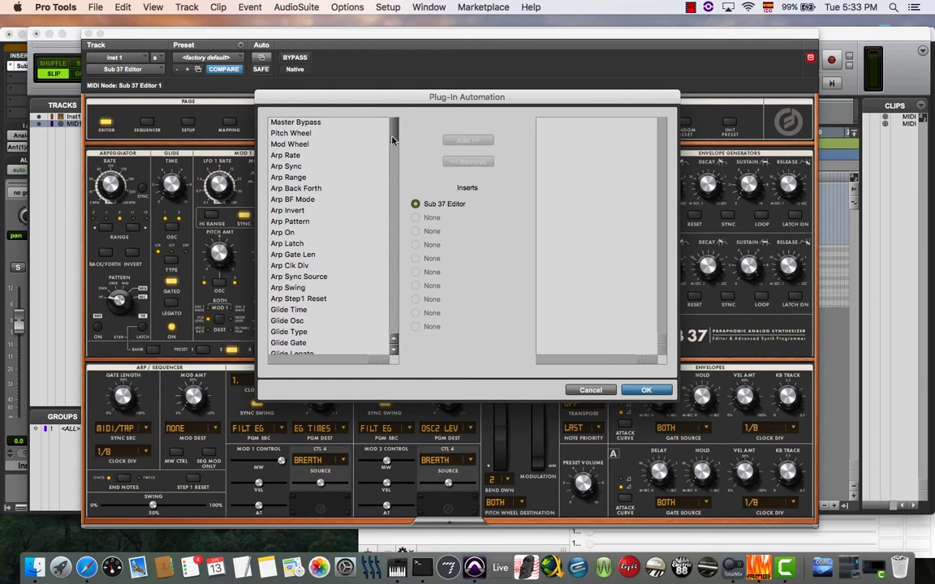
{"action": "left_click_drag", "start_coordinate": [392, 141], "coordinate": [397, 170]}
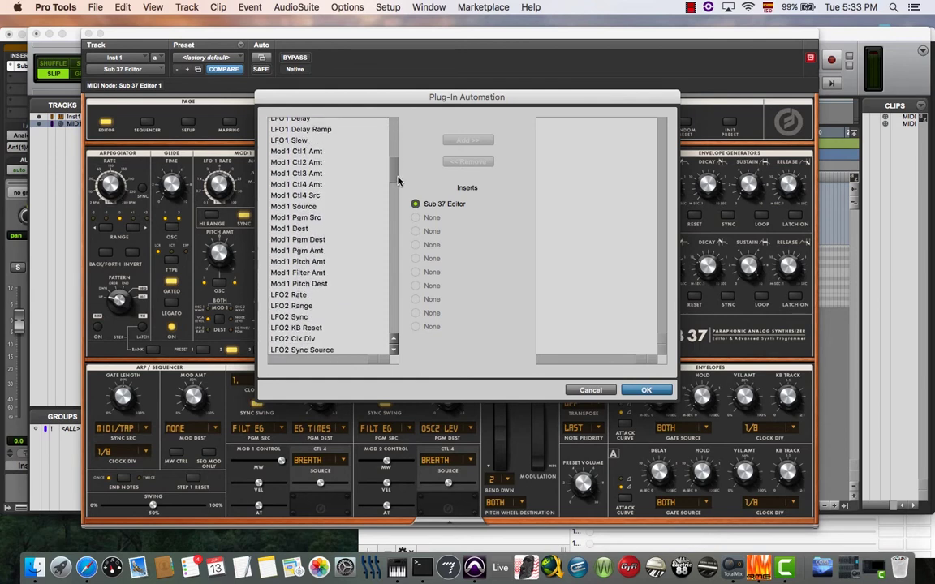
{"action": "left_click_drag", "start_coordinate": [402, 211], "coordinate": [407, 240]}
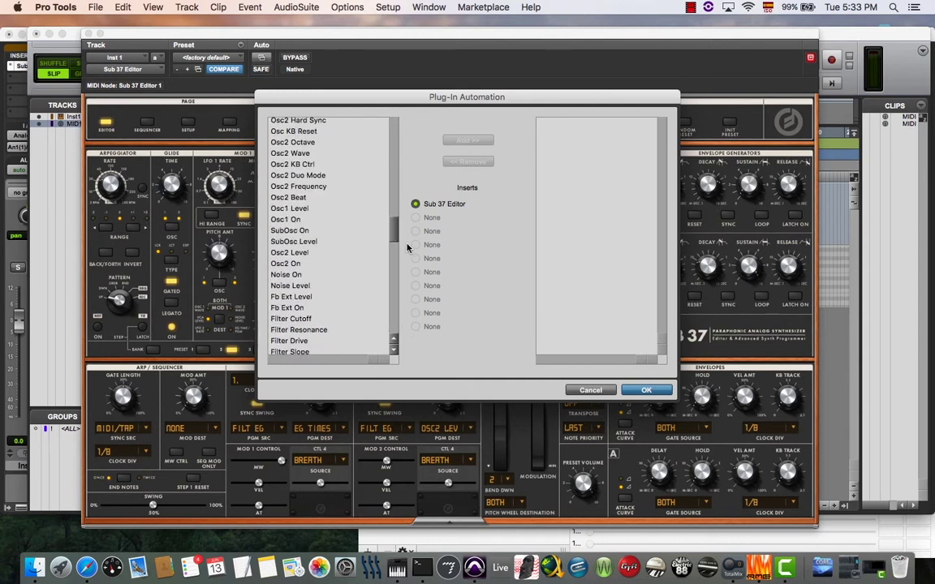
{"action": "left_click", "coordinate": [310, 322]}
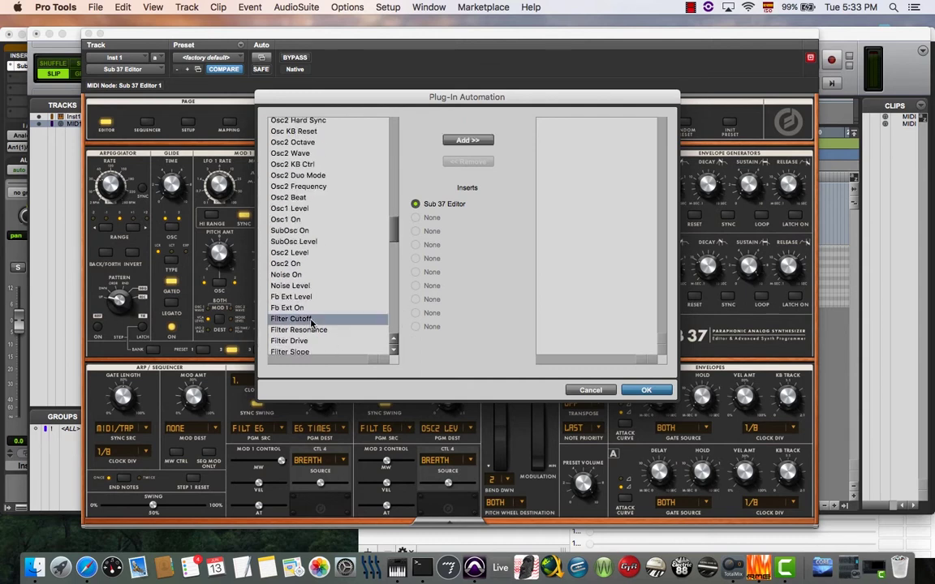
{"action": "left_click", "coordinate": [465, 142]}
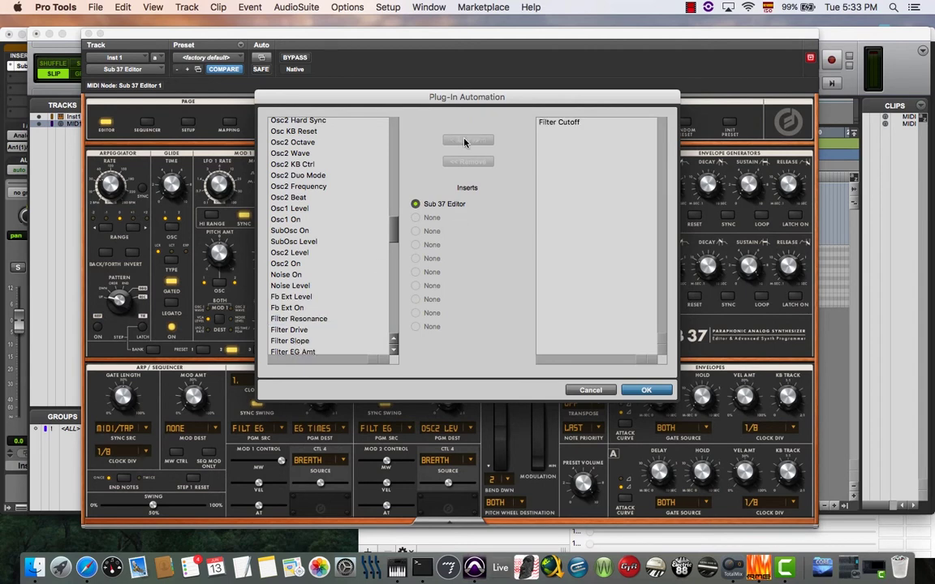
{"action": "left_click", "coordinate": [647, 391]}
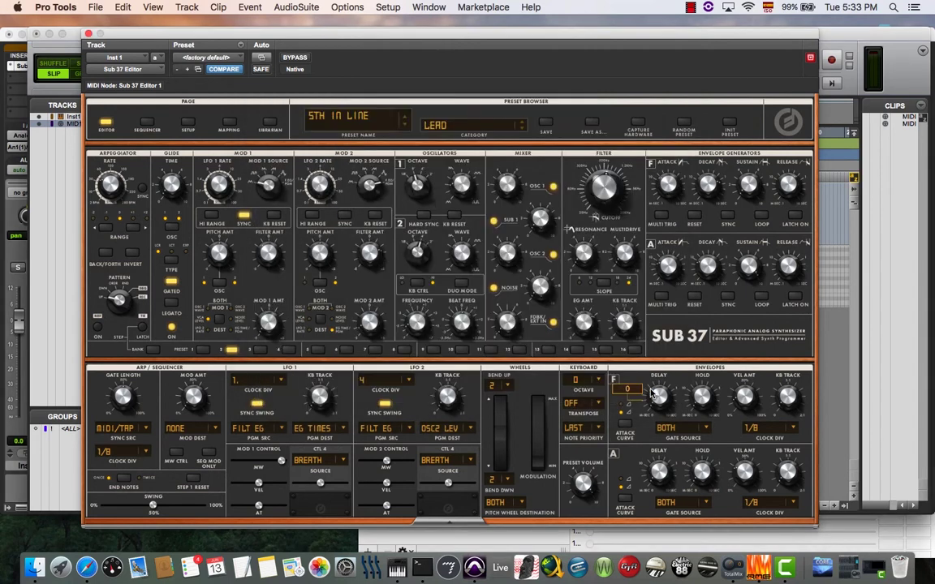
{"action": "left_click", "coordinate": [89, 34]}
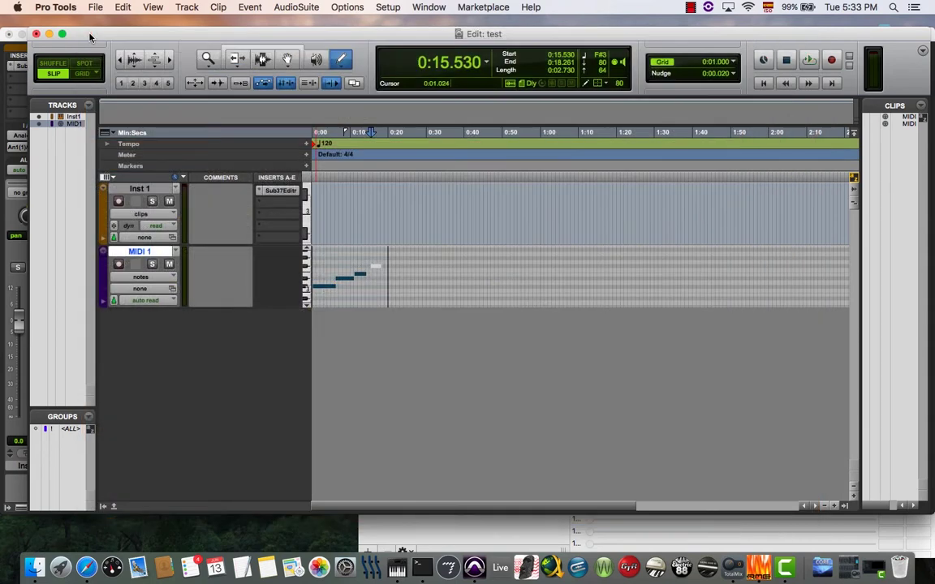
Step: Show Inst 1's Sub 37 Filter Cutoff automation lane at extreme track height, zoomed in horizontally
{"action": "left_click", "coordinate": [172, 214]}
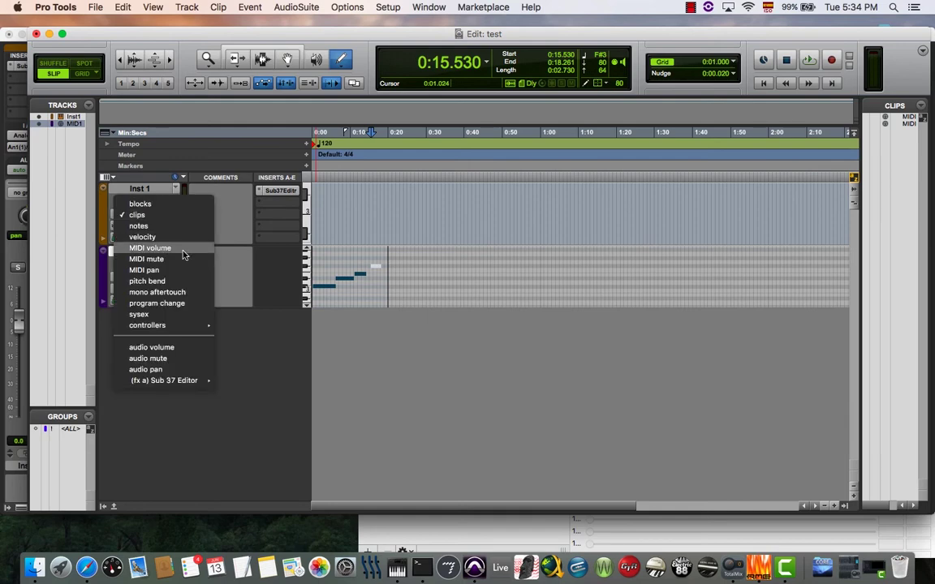
{"action": "mouse_move", "coordinate": [174, 382]}
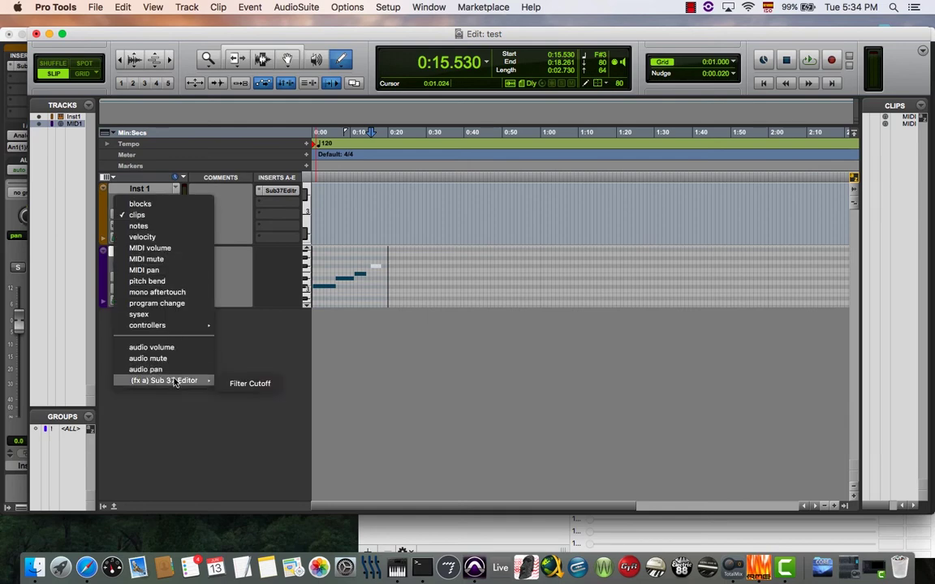
{"action": "left_click", "coordinate": [252, 385]}
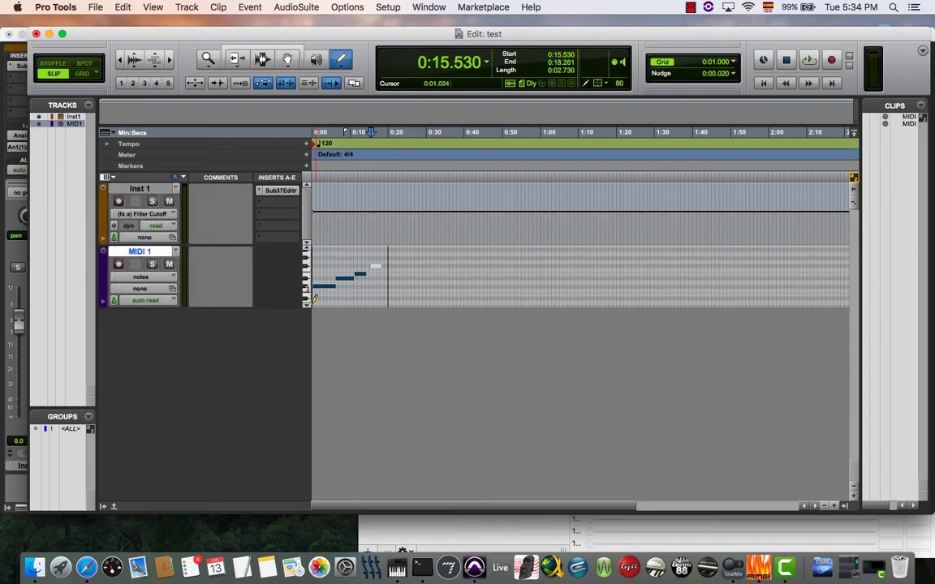
{"action": "left_click", "coordinate": [308, 233]}
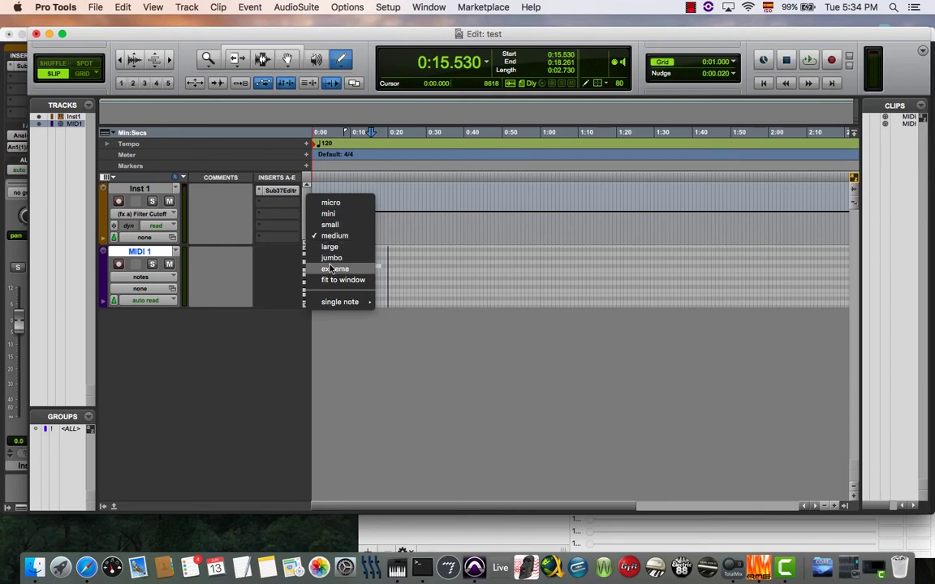
{"action": "left_click", "coordinate": [329, 262]}
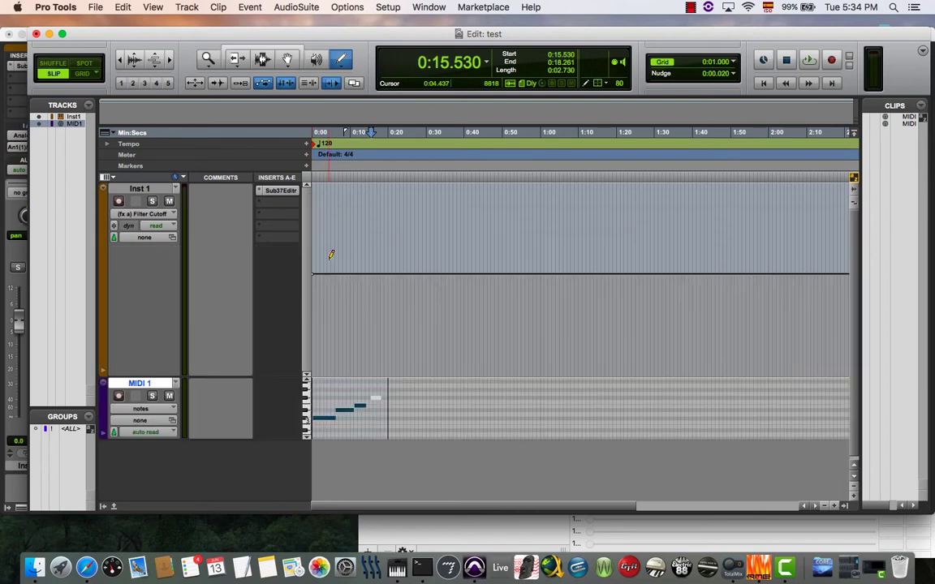
{"action": "key", "text": "super+bracketright"}
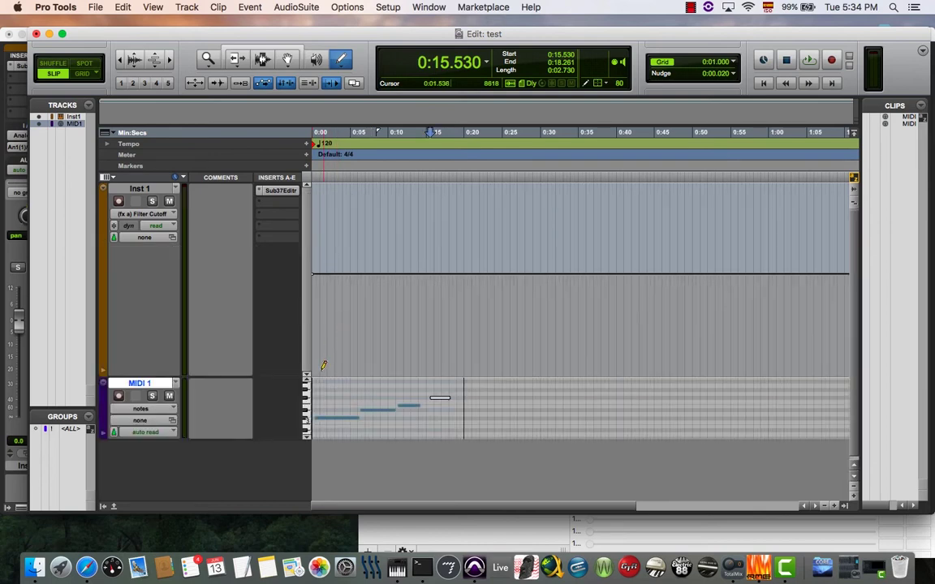
Step: Pencil a wavy Filter Cutoff curve over Inst 1's first 15 seconds and play from near 0:00
{"action": "mouse_move", "coordinate": [317, 370]}
{"action": "left_mouse_down"}
{"action": "mouse_move", "coordinate": [326, 199]}
{"action": "mouse_move", "coordinate": [347, 340]}
{"action": "mouse_move", "coordinate": [344, 265]}
{"action": "mouse_move", "coordinate": [360, 320]}
{"action": "mouse_move", "coordinate": [364, 245]}
{"action": "mouse_move", "coordinate": [379, 300]}
{"action": "mouse_move", "coordinate": [392, 278]}
{"action": "mouse_move", "coordinate": [394, 233]}
{"action": "mouse_move", "coordinate": [409, 317]}
{"action": "mouse_move", "coordinate": [420, 246]}
{"action": "mouse_move", "coordinate": [434, 302]}
{"action": "mouse_move", "coordinate": [445, 226]}
{"action": "mouse_move", "coordinate": [445, 238]}
{"action": "left_mouse_up"}
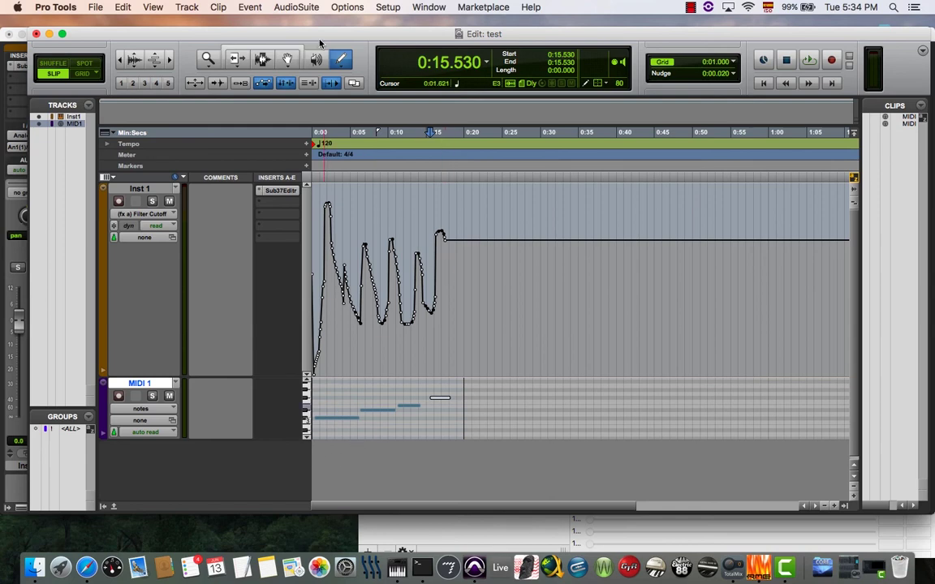
{"action": "left_click", "coordinate": [312, 180]}
{"action": "key", "text": "space"}
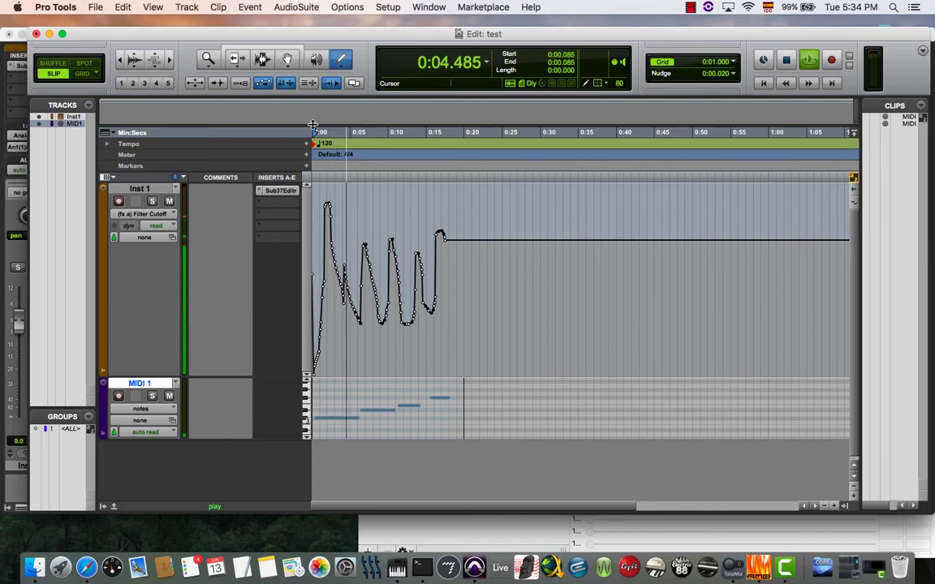
Step: Open the Sub37Editr insert and move its window to the lower right beside the automation
{"action": "left_click", "coordinate": [280, 192]}
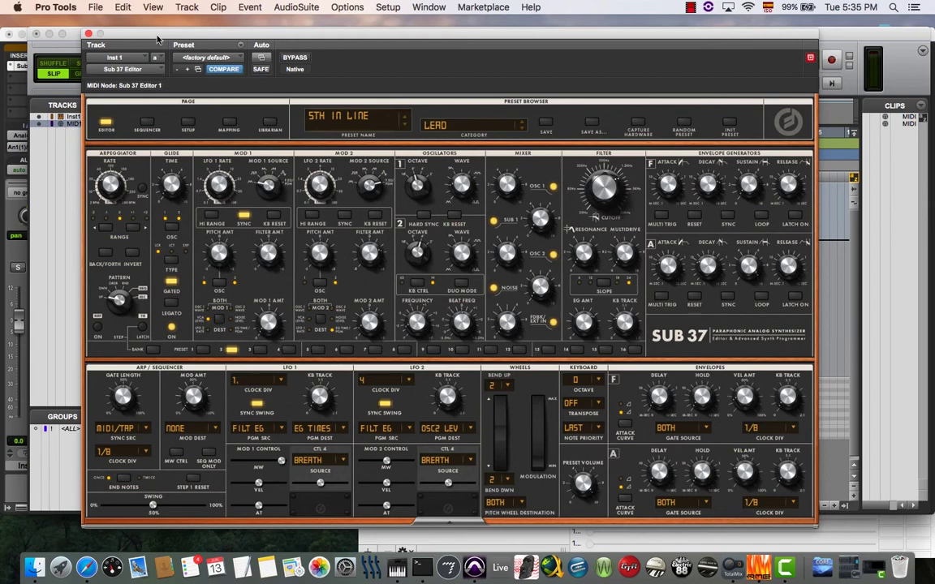
{"action": "left_click_drag", "start_coordinate": [171, 37], "coordinate": [435, 303]}
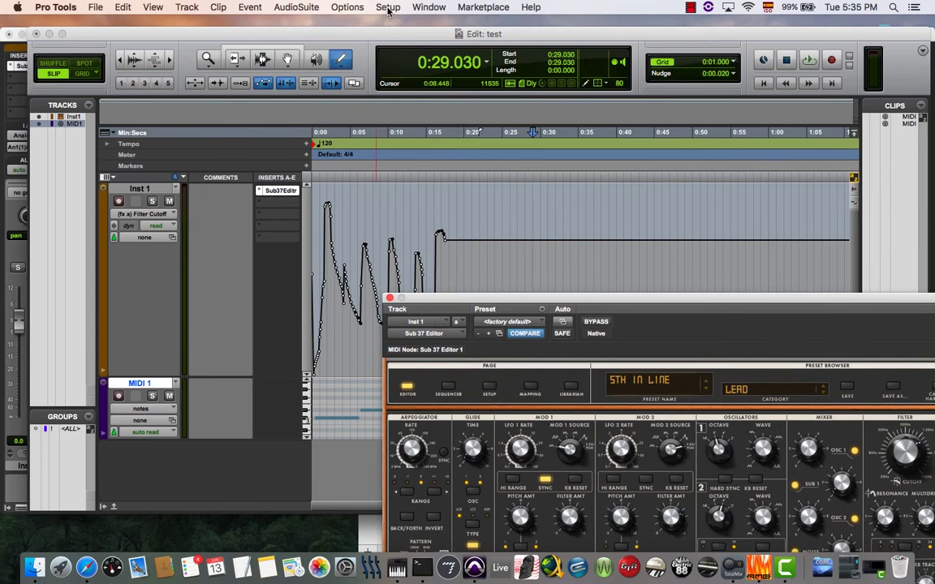
Step: Open the MIDI Beat Clock settings from the Setup menu's MIDI submenu
{"action": "left_click", "coordinate": [388, 7]}
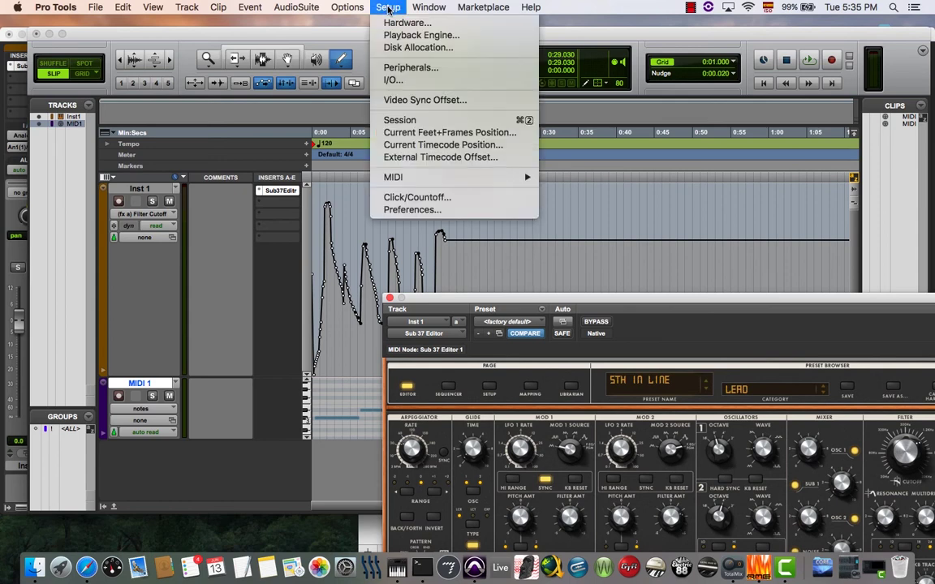
{"action": "mouse_move", "coordinate": [479, 180]}
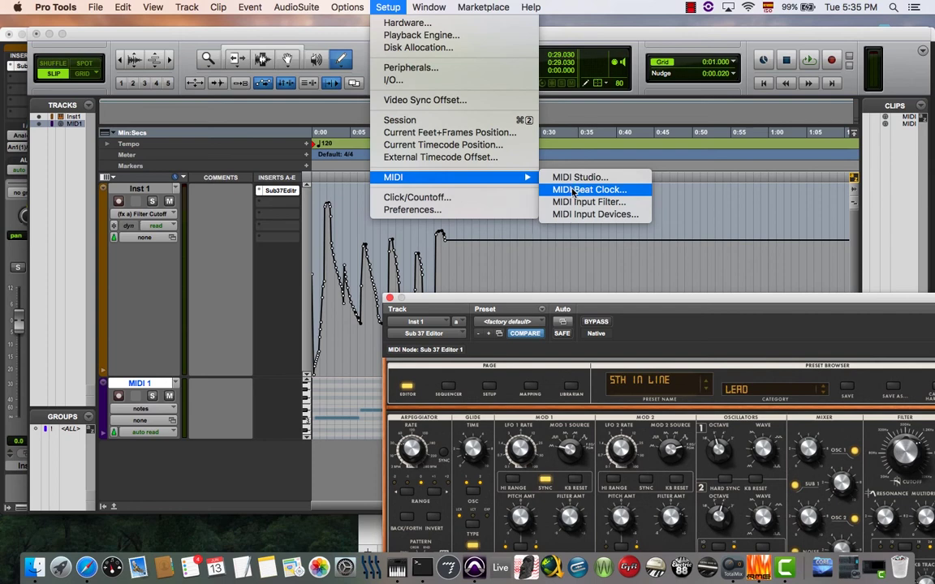
{"action": "left_click", "coordinate": [573, 192]}
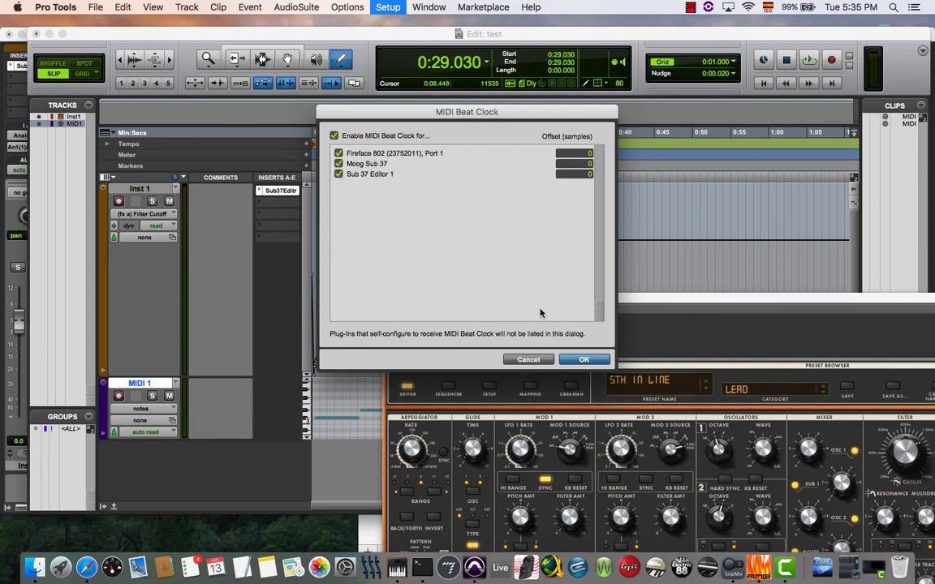
Step: Close the beat clock settings and set the MIDI Input Filter to Only Mono and Polyphonic Aftertouch
{"action": "key", "text": "Return"}
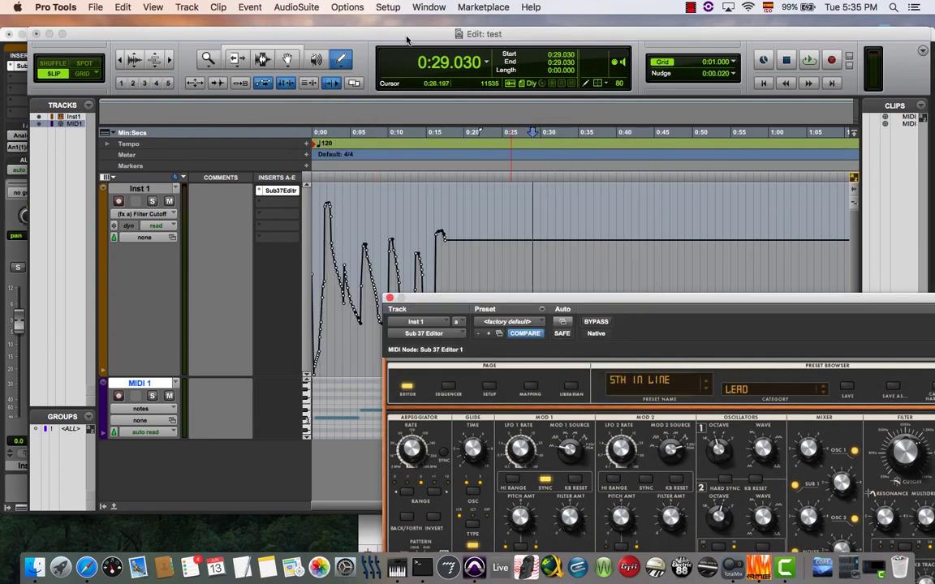
{"action": "left_click", "coordinate": [388, 7]}
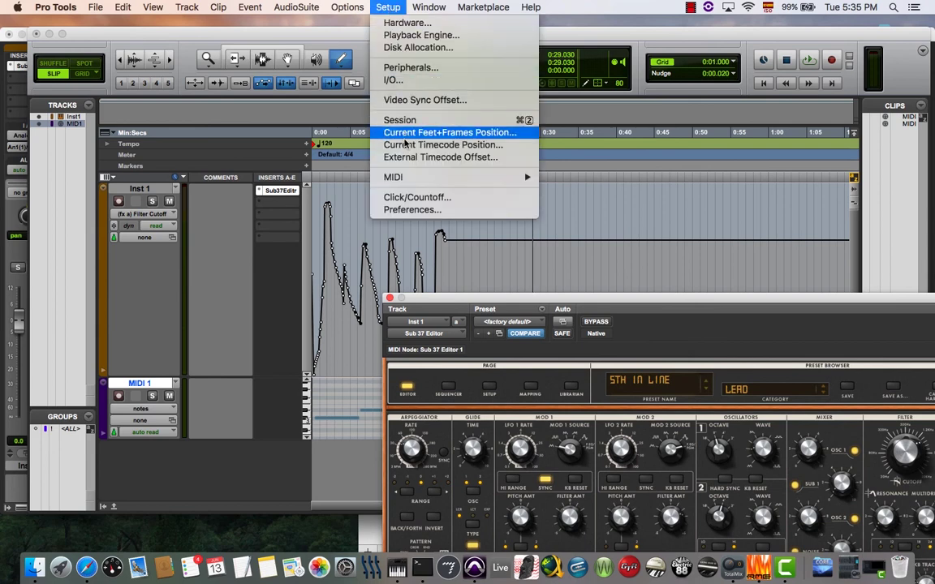
{"action": "mouse_move", "coordinate": [414, 177]}
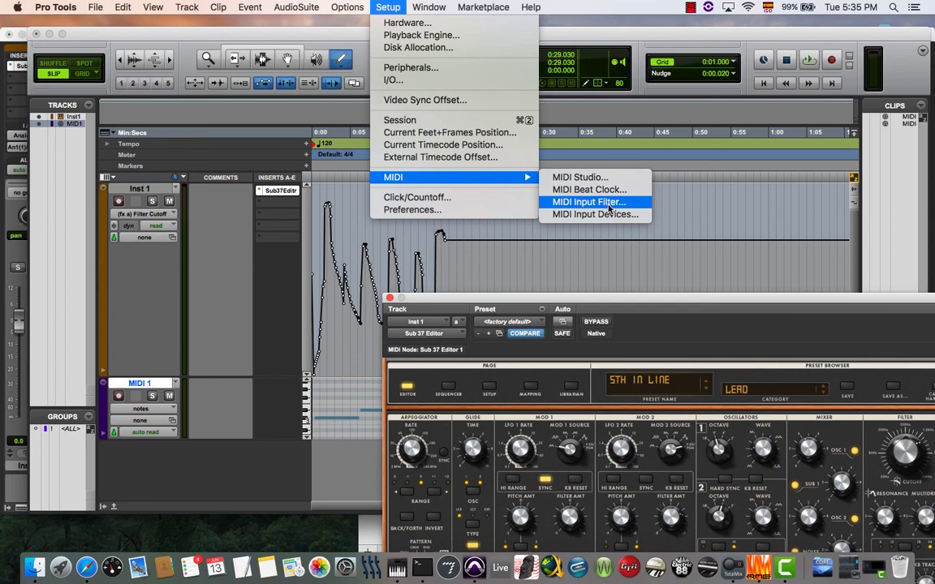
{"action": "left_click", "coordinate": [577, 202]}
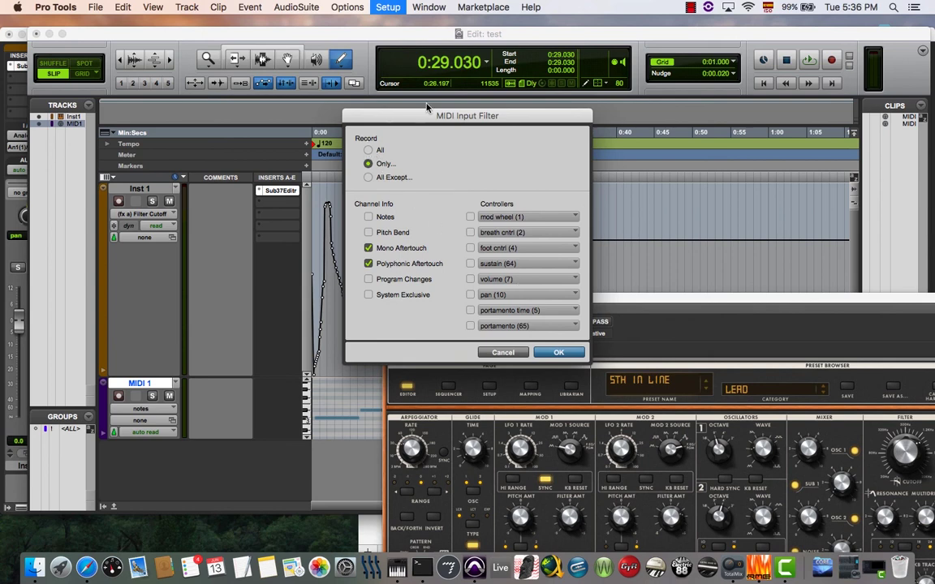
{"action": "left_click", "coordinate": [558, 353]}
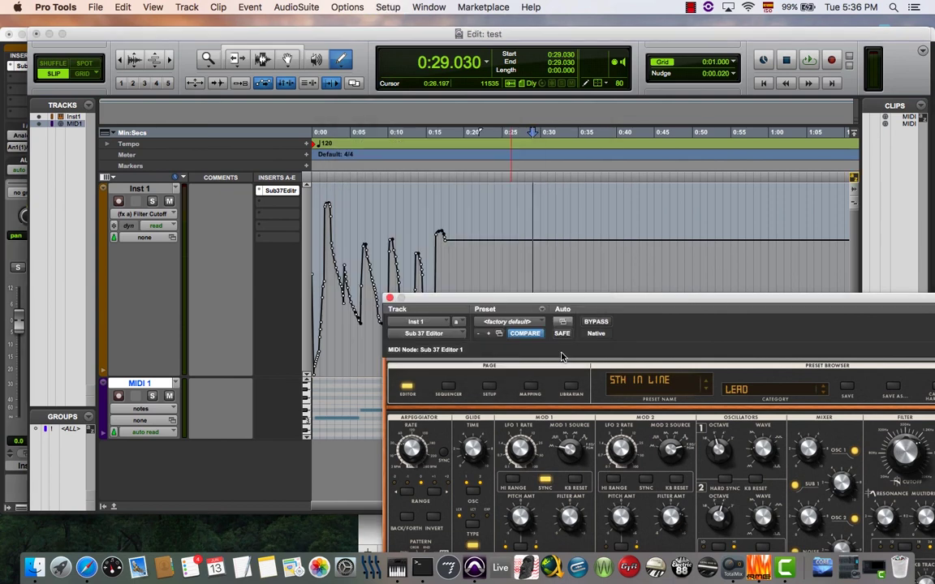
{"action": "left_click", "coordinate": [388, 8]}
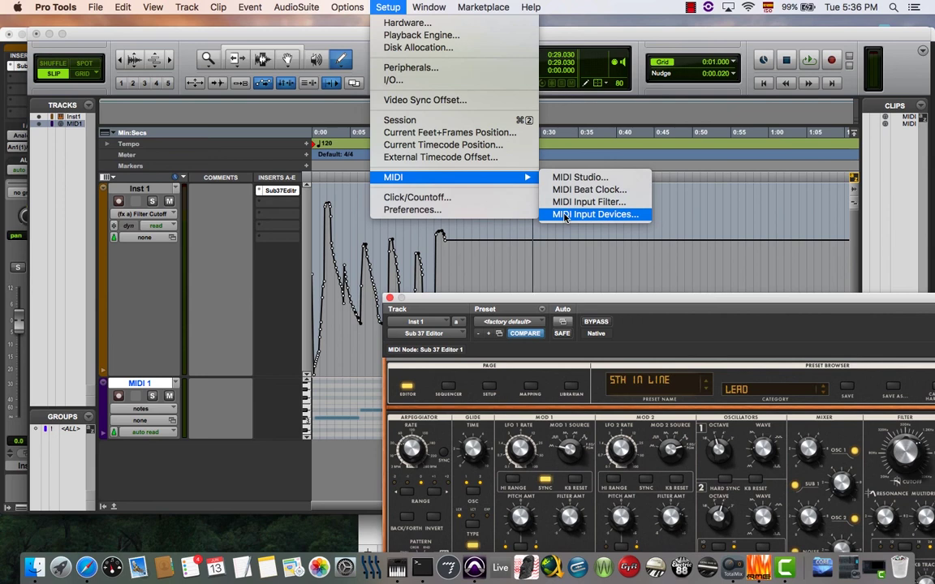
{"action": "left_click", "coordinate": [467, 268]}
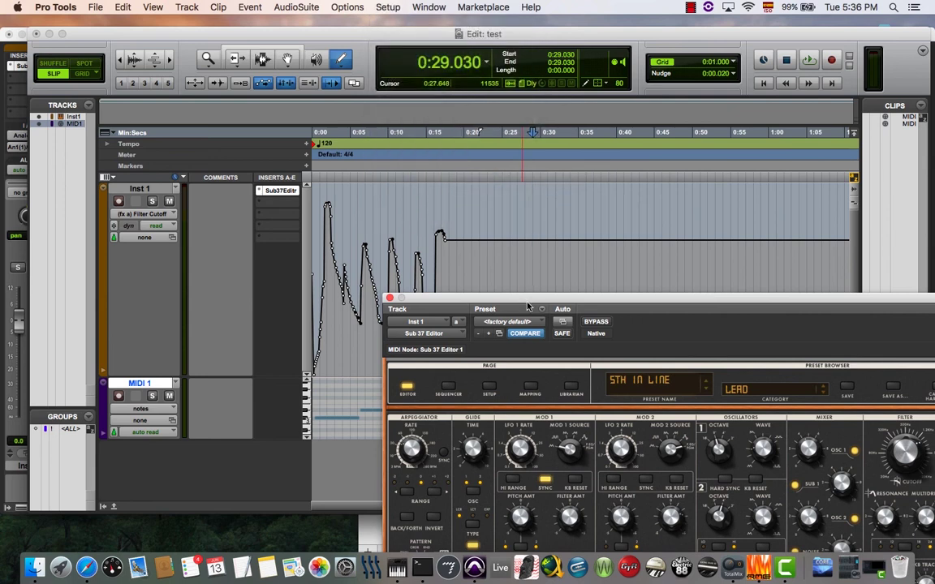